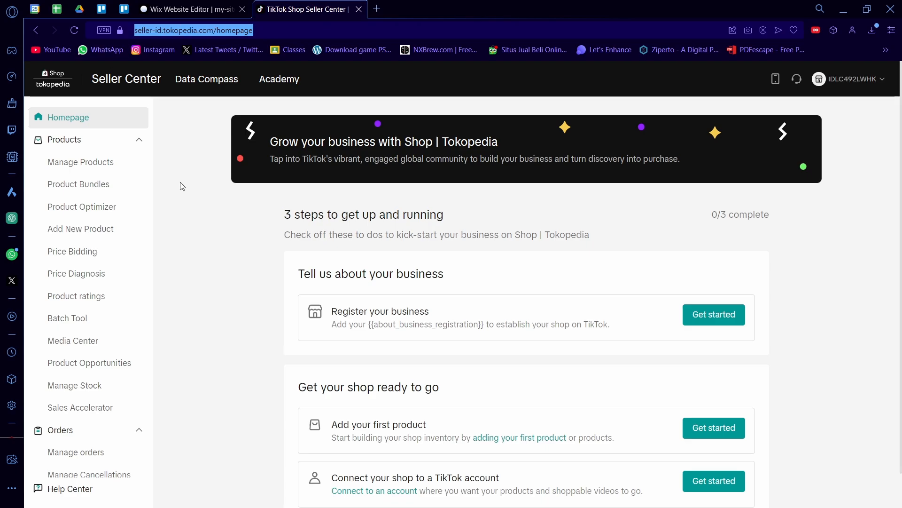
- Collapse the expanded navigation sections from Products down to Account health
{"action": "left_click", "coordinate": [180, 182]}
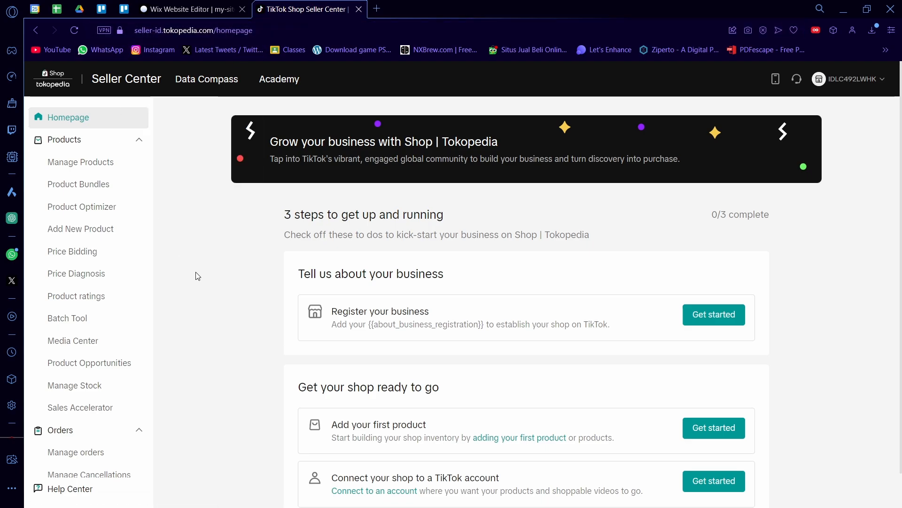
{"action": "left_click", "coordinate": [127, 140]}
{"action": "left_click", "coordinate": [96, 172]}
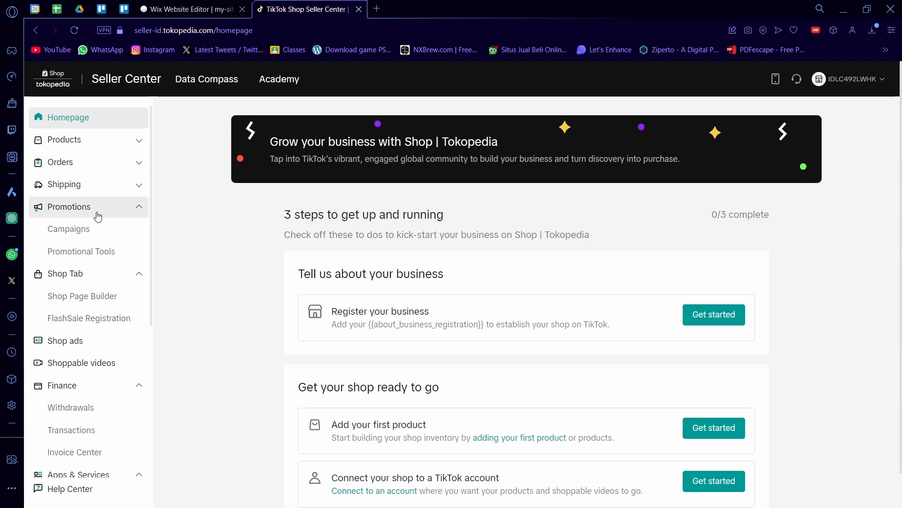
{"action": "left_click", "coordinate": [96, 210]}
{"action": "left_click", "coordinate": [97, 231]}
{"action": "left_click", "coordinate": [98, 300]}
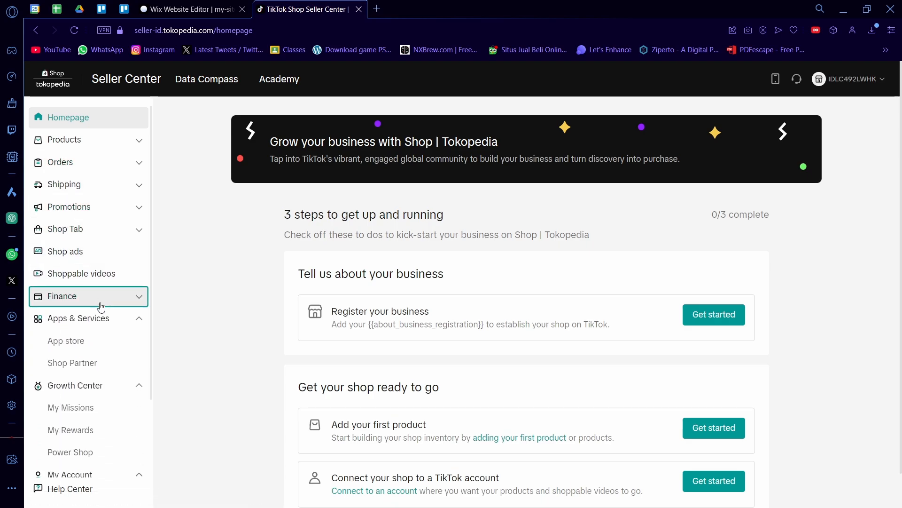
{"action": "left_click", "coordinate": [101, 319]}
{"action": "left_click", "coordinate": [103, 341]}
{"action": "left_click", "coordinate": [116, 363]}
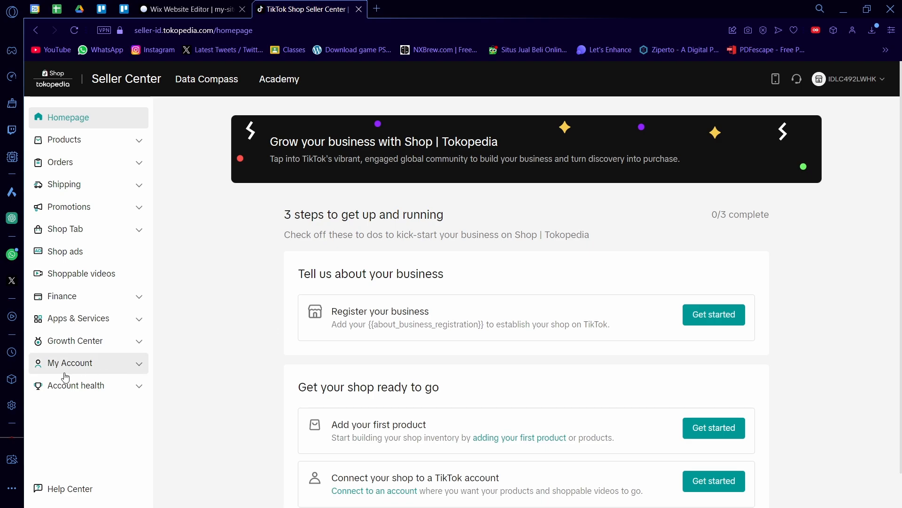
- Open Warehouse Settings within the account settings
{"action": "left_click", "coordinate": [84, 373]}
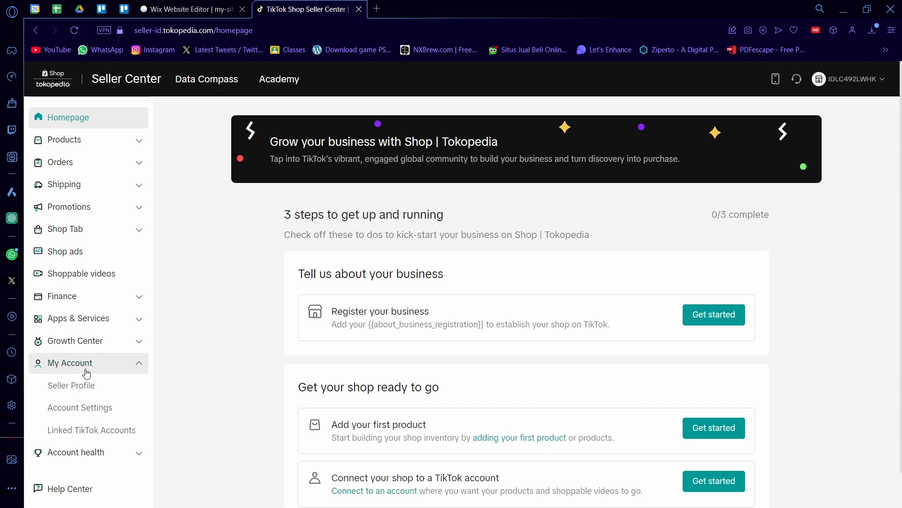
{"action": "left_click", "coordinate": [91, 414]}
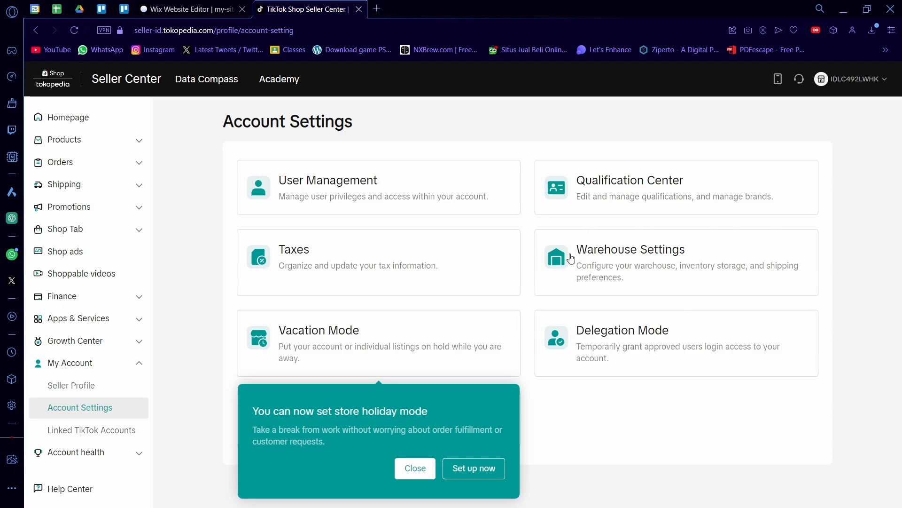
{"action": "left_click", "coordinate": [641, 281]}
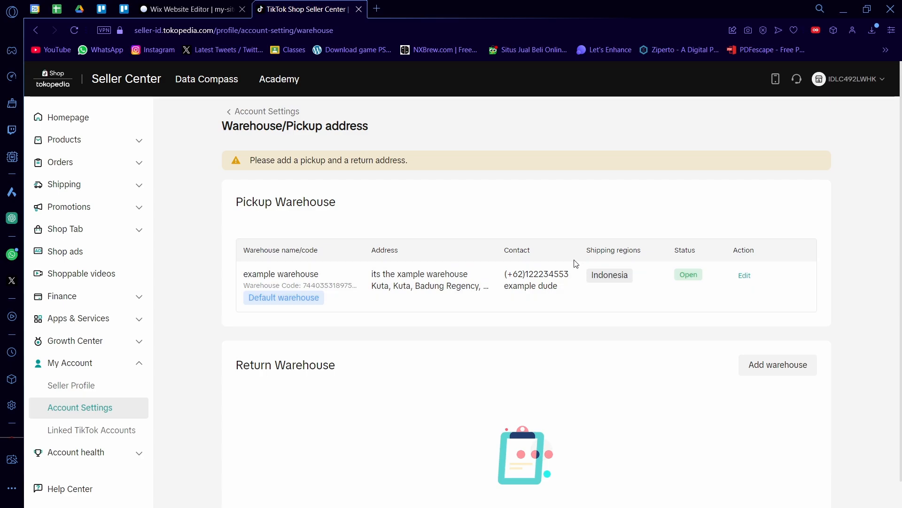
- Start adding a return warehouse and name it "example 2"
{"action": "scroll", "coordinate": [490, 252], "scroll_direction": "down", "scroll_amount": 1}
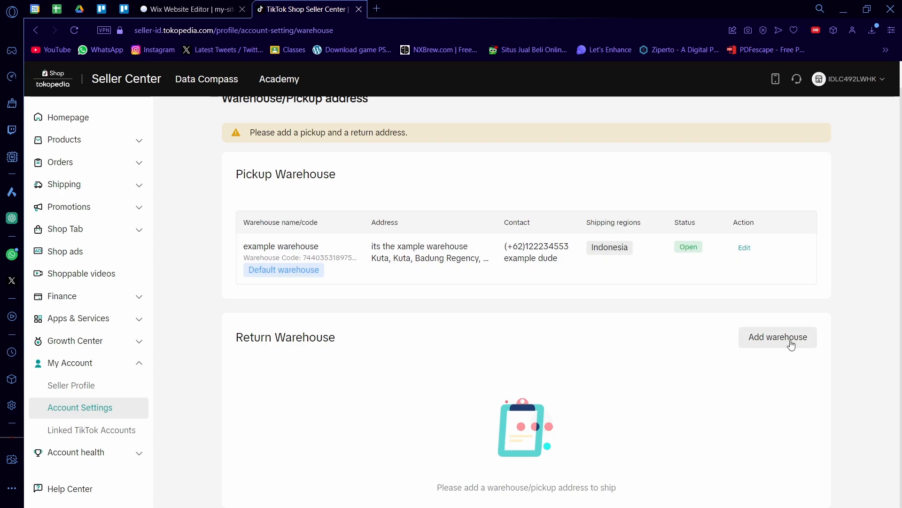
{"action": "left_click", "coordinate": [770, 339]}
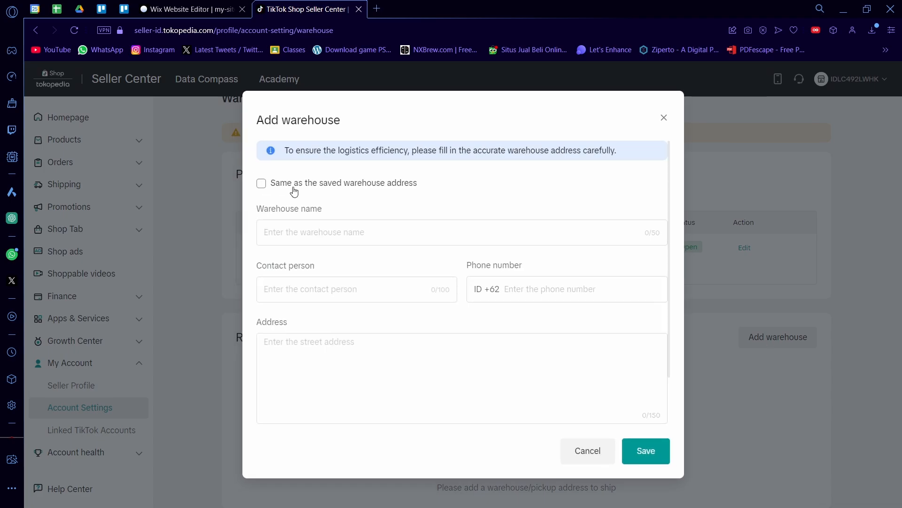
{"action": "left_click", "coordinate": [333, 189]}
{"action": "left_click", "coordinate": [301, 274]}
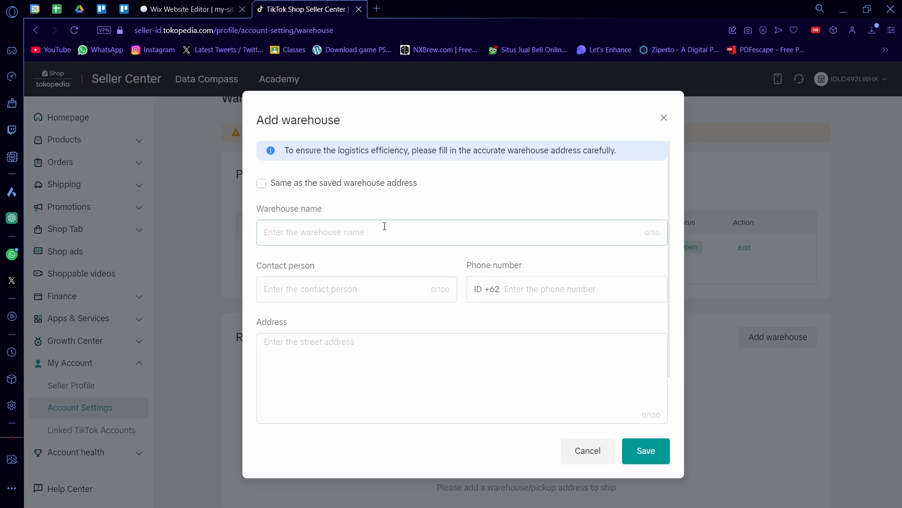
{"action": "left_click", "coordinate": [346, 232]}
{"action": "scroll", "coordinate": [386, 249], "scroll_direction": "down", "scroll_amount": 1}
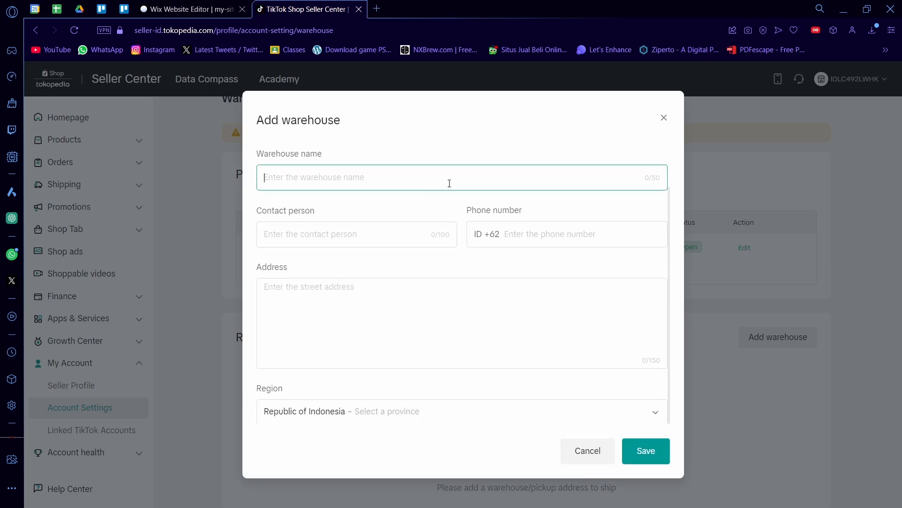
{"action": "type", "text": "example 2"}
- Enter the contact person's name and phone number for the new return warehouse
{"action": "left_click", "coordinate": [355, 234]}
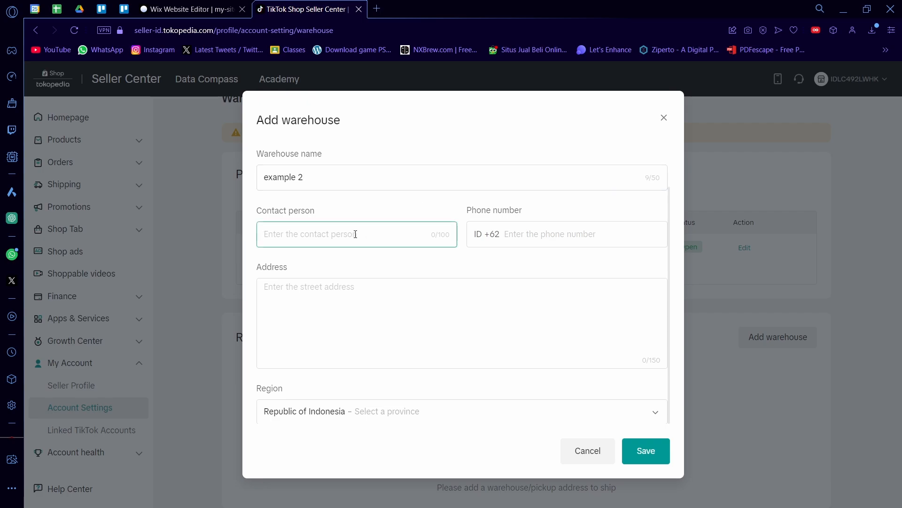
{"action": "type", "text": "an example person"}
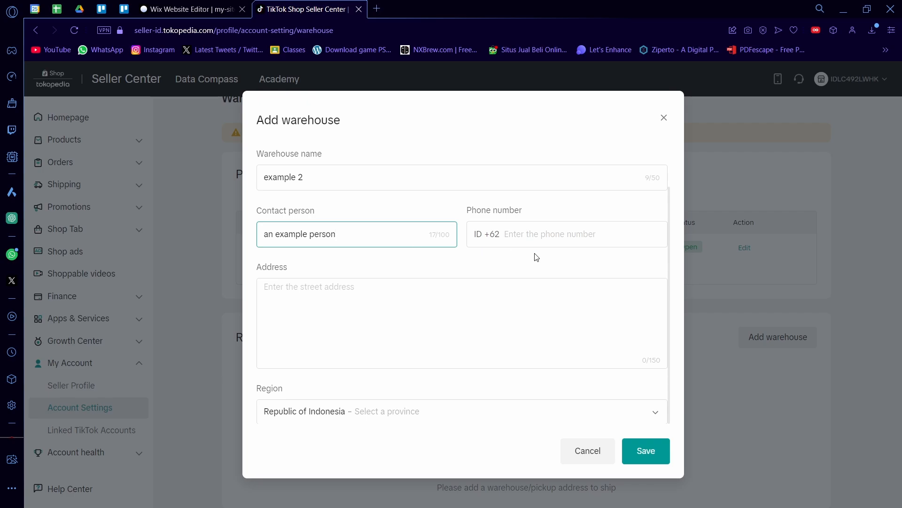
{"action": "left_click", "coordinate": [556, 238]}
{"action": "type", "text": "111112234245234"}
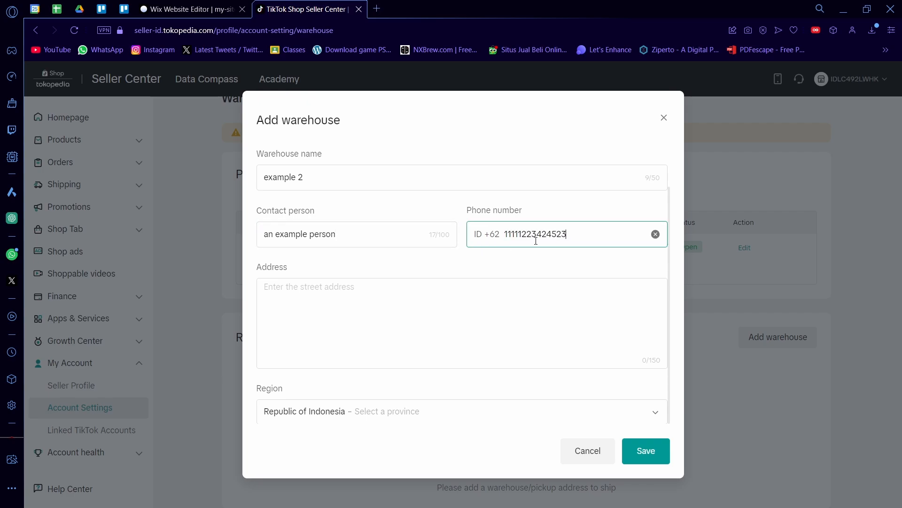
{"action": "left_click", "coordinate": [386, 329]}
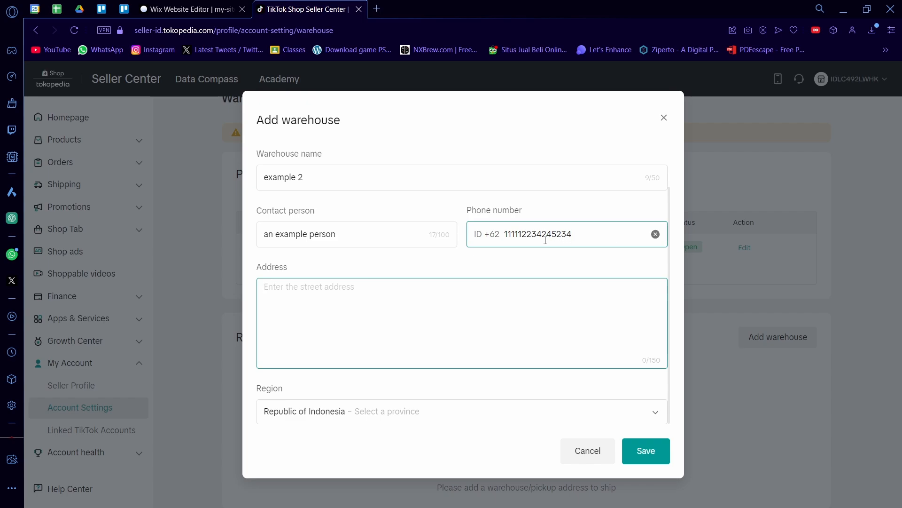
{"action": "triple_click", "coordinate": [330, 174]}
{"action": "left_click", "coordinate": [328, 223]}
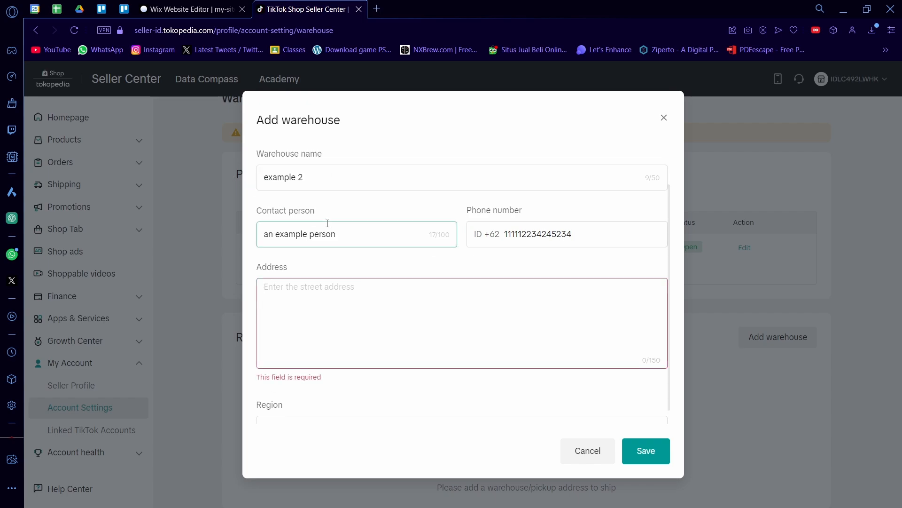
{"action": "left_click_drag", "start_coordinate": [343, 228], "coordinate": [276, 233]}
{"action": "double_click", "coordinate": [578, 234]}
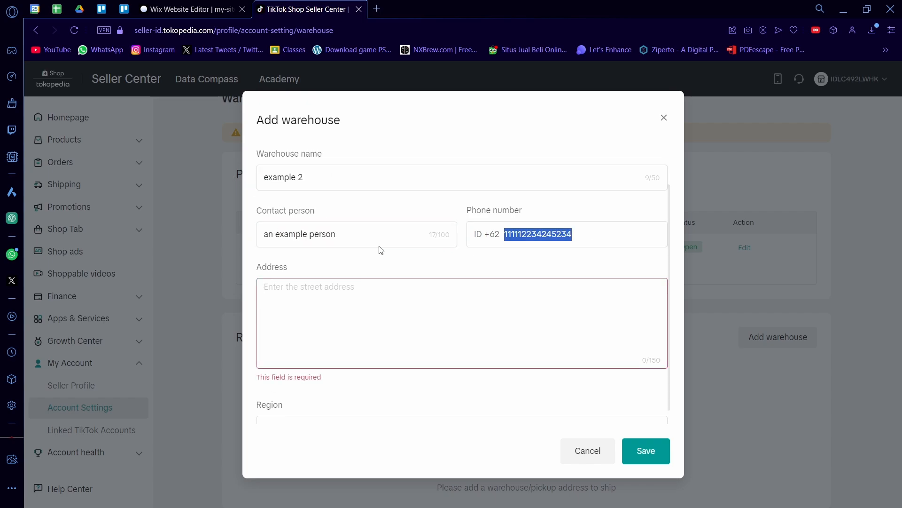
{"action": "left_click_drag", "start_coordinate": [381, 239], "coordinate": [259, 228]}
{"action": "left_click", "coordinate": [383, 230]}
{"action": "left_click_drag", "start_coordinate": [588, 230], "coordinate": [355, 256]}
{"action": "left_click_drag", "start_coordinate": [320, 178], "coordinate": [216, 183]}
{"action": "left_click_drag", "start_coordinate": [360, 181], "coordinate": [228, 248]}
- Fill in the street address and set the region to Bali Province, Bangli Regency, Bangli Regency, Kawan
{"action": "left_click", "coordinate": [324, 307]}
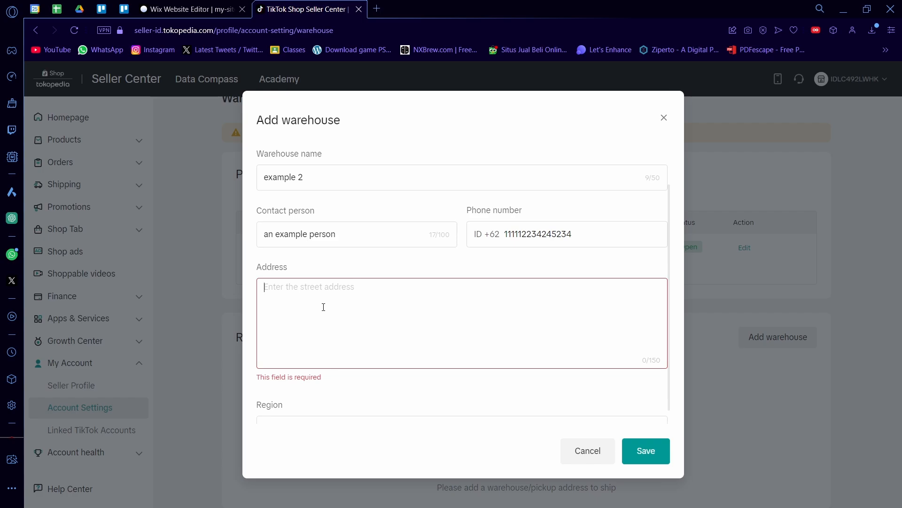
{"action": "type", "text": "street in a block"}
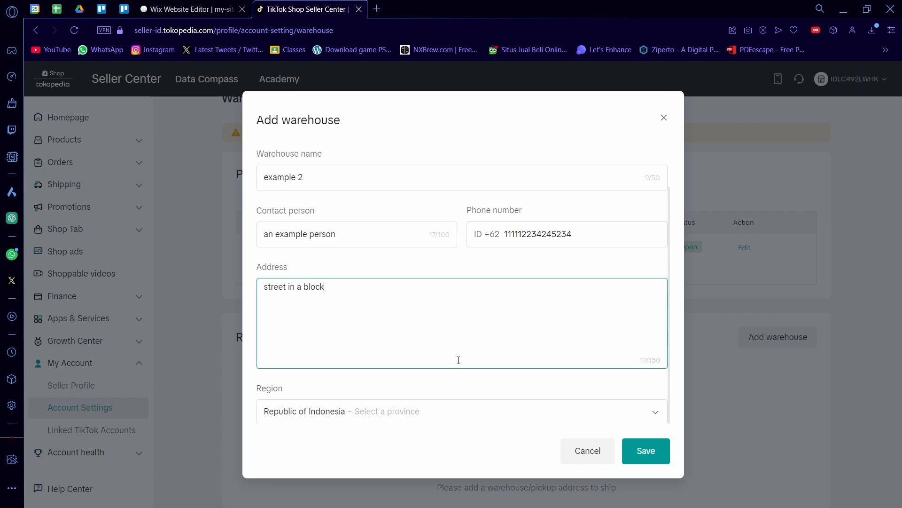
{"action": "left_click", "coordinate": [349, 411]}
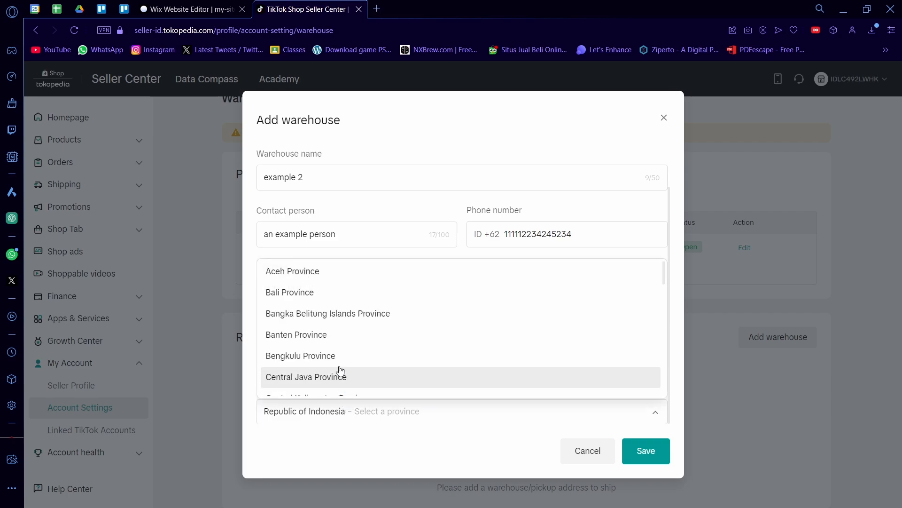
{"action": "left_click", "coordinate": [332, 293]}
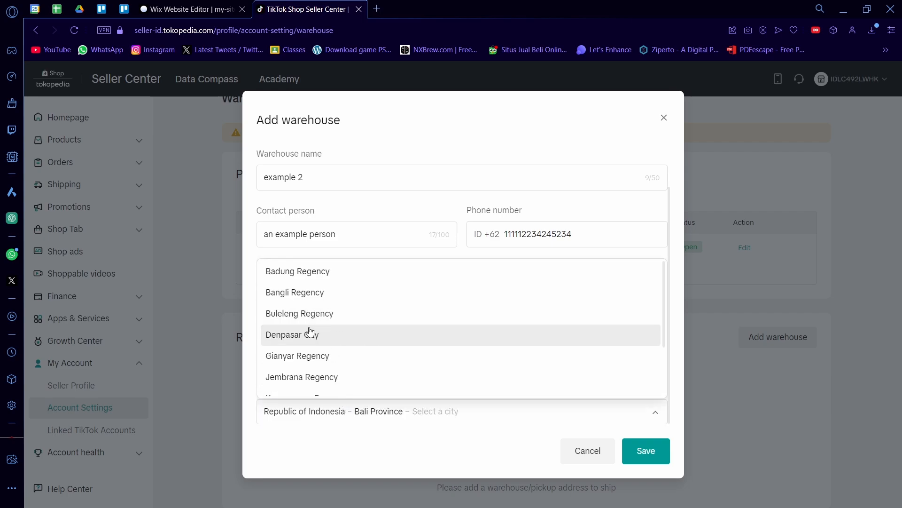
{"action": "left_click", "coordinate": [327, 291]}
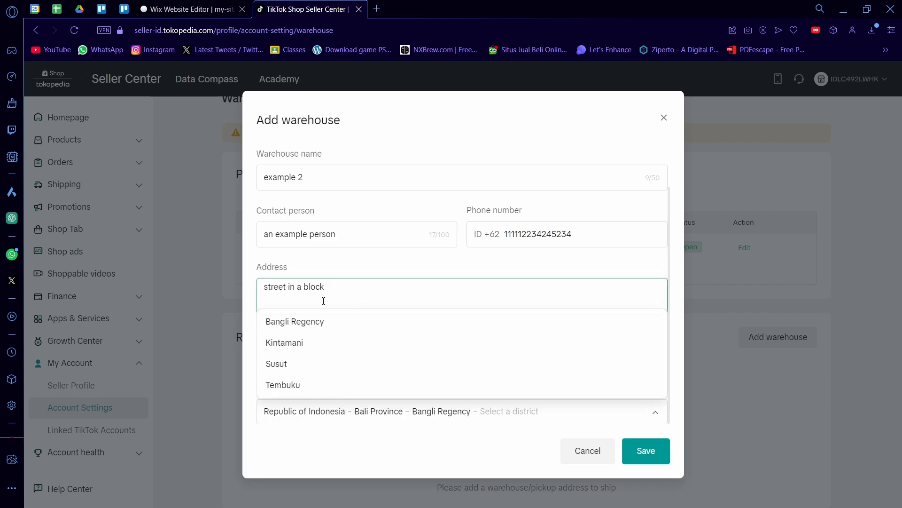
{"action": "left_click", "coordinate": [369, 319]}
{"action": "left_click", "coordinate": [294, 337]}
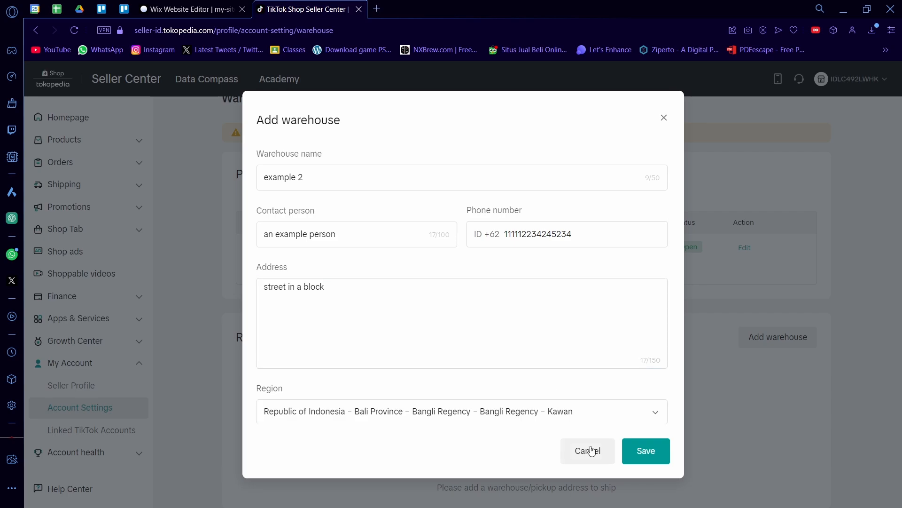
- Review all the details entered in the new warehouse form
{"action": "scroll", "coordinate": [461, 313], "scroll_direction": "up", "scroll_amount": 2}
{"action": "scroll", "coordinate": [461, 314], "scroll_direction": "down", "scroll_amount": 2}
{"action": "scroll", "coordinate": [454, 306], "scroll_direction": "up", "scroll_amount": 2}
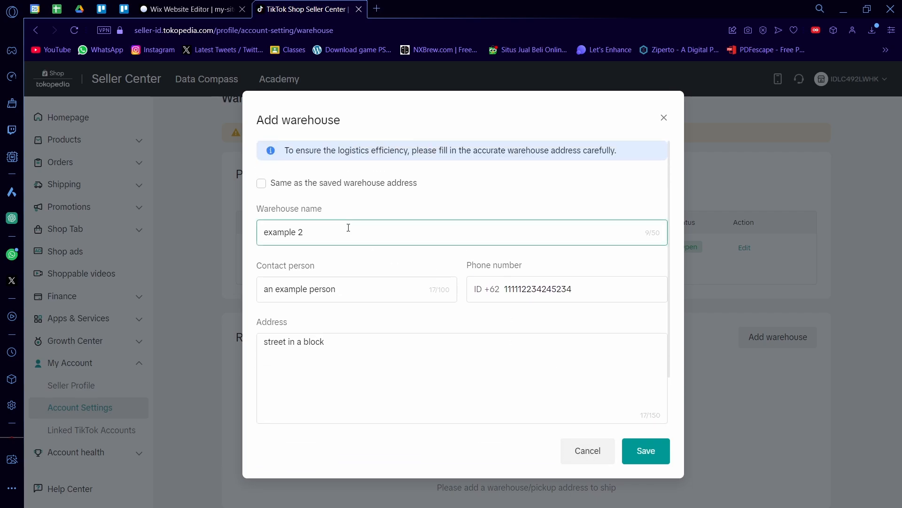
{"action": "scroll", "coordinate": [352, 244], "scroll_direction": "down", "scroll_amount": 2}
{"action": "scroll", "coordinate": [367, 319], "scroll_direction": "up", "scroll_amount": 2}
{"action": "scroll", "coordinate": [447, 298], "scroll_direction": "down", "scroll_amount": 2}
{"action": "scroll", "coordinate": [475, 326], "scroll_direction": "up", "scroll_amount": 2}
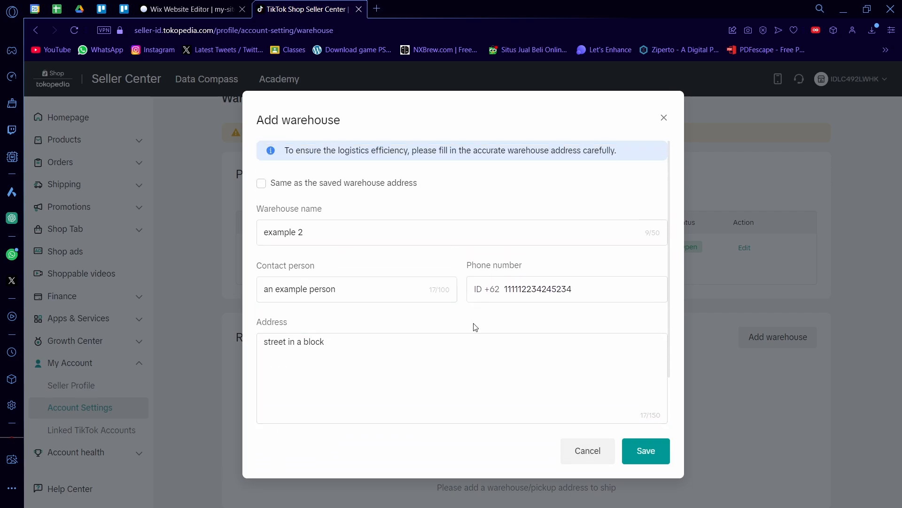
{"action": "scroll", "coordinate": [476, 318], "scroll_direction": "down", "scroll_amount": 2}
- Shorten the contact phone number by removing its last digits and save the return warehouse
{"action": "left_click", "coordinate": [640, 447]}
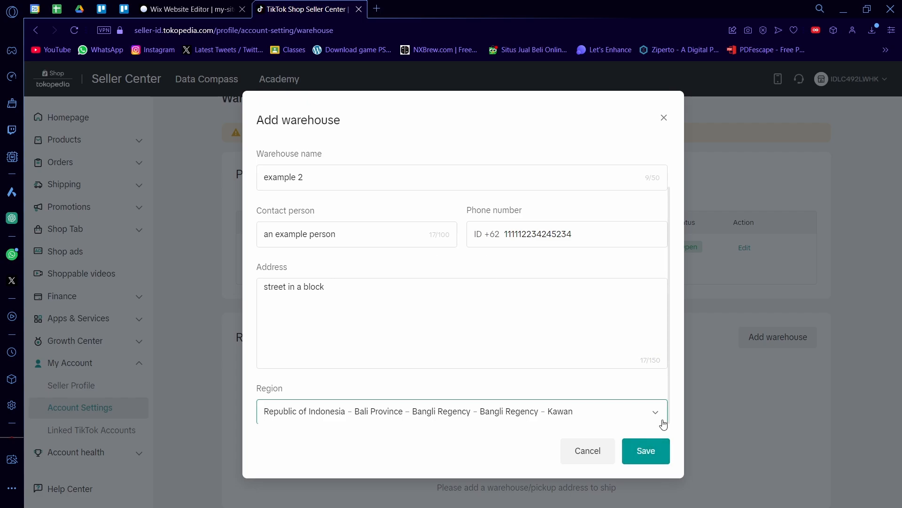
{"action": "left_click", "coordinate": [574, 244]}
{"action": "double_click", "coordinate": [569, 237]}
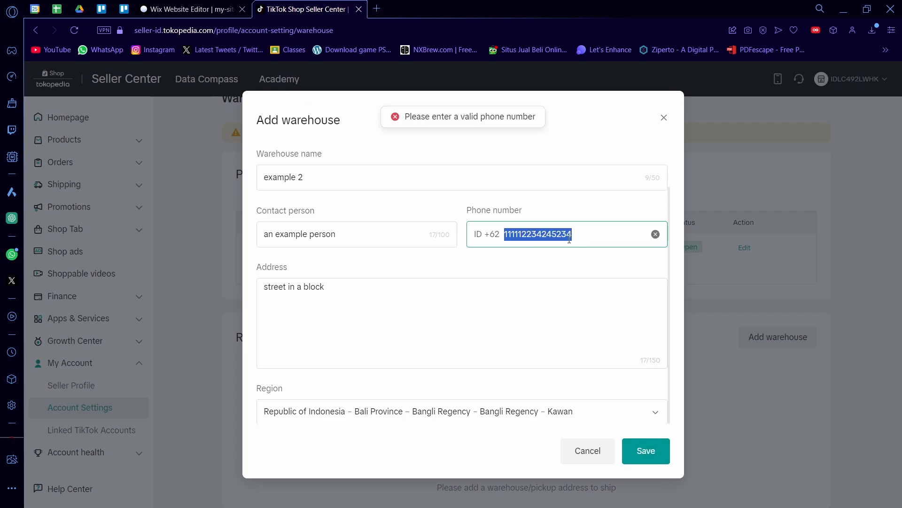
{"action": "left_click_drag", "start_coordinate": [581, 236], "coordinate": [542, 237]}
{"action": "key", "text": "BackSpace"}
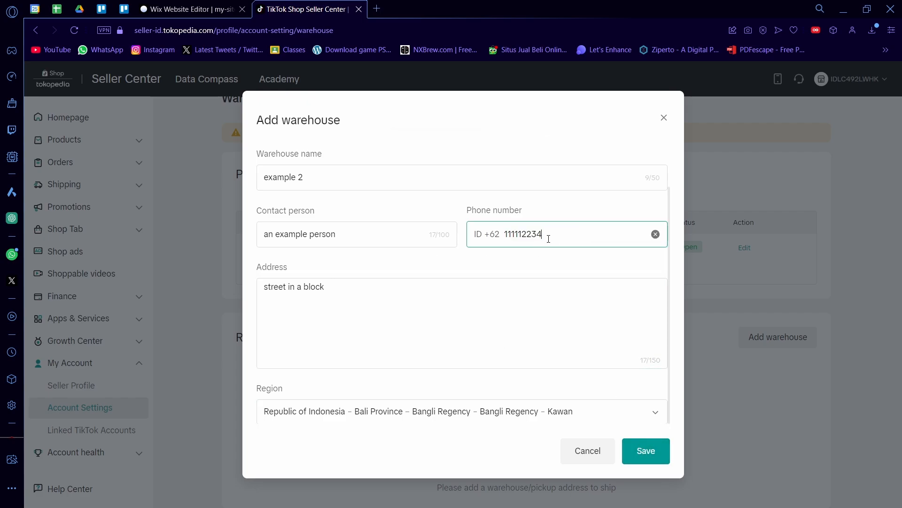
{"action": "left_click", "coordinate": [647, 456]}
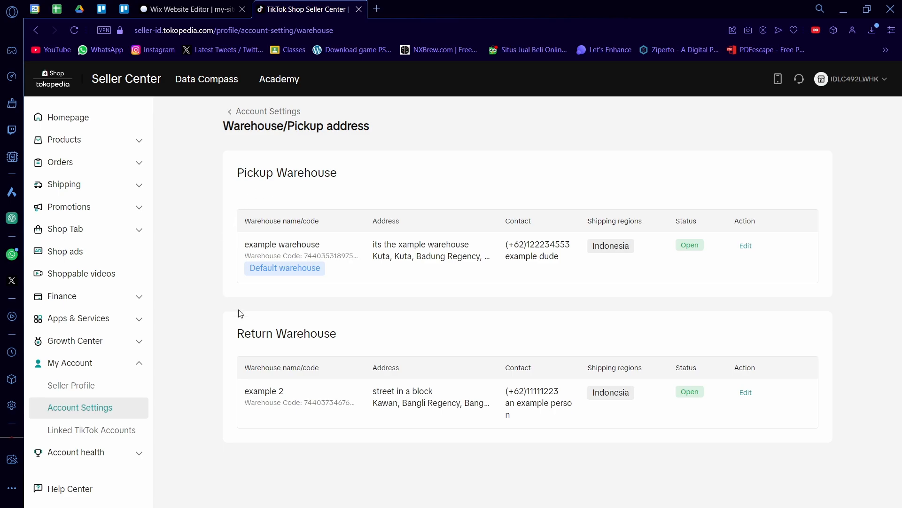
- View the editable address details of the pickup warehouse and the return warehouse without changing them
{"action": "left_click", "coordinate": [744, 247]}
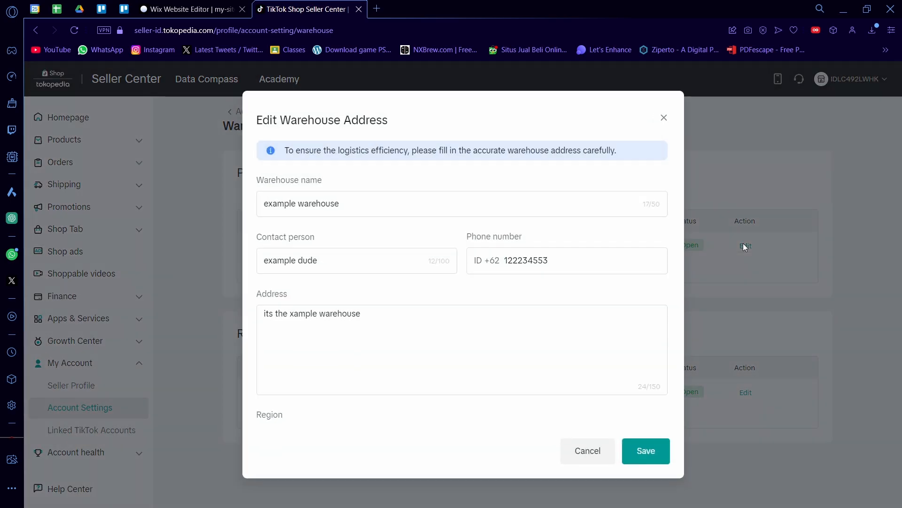
{"action": "left_click", "coordinate": [664, 117]}
{"action": "left_click", "coordinate": [747, 393]}
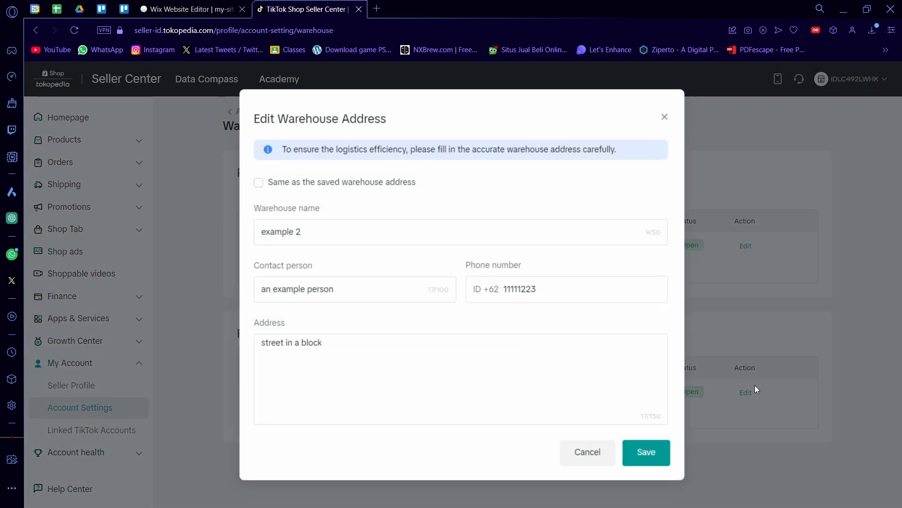
{"action": "left_click", "coordinate": [664, 118]}
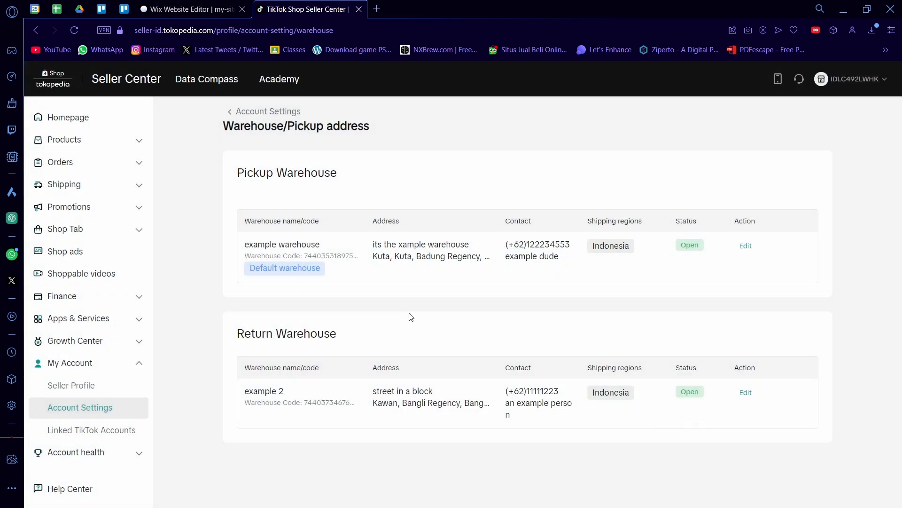
- Open the Shipping Options page and examine the standard shipping providers and their limits
{"action": "left_click", "coordinate": [88, 185]}
{"action": "left_click", "coordinate": [92, 208]}
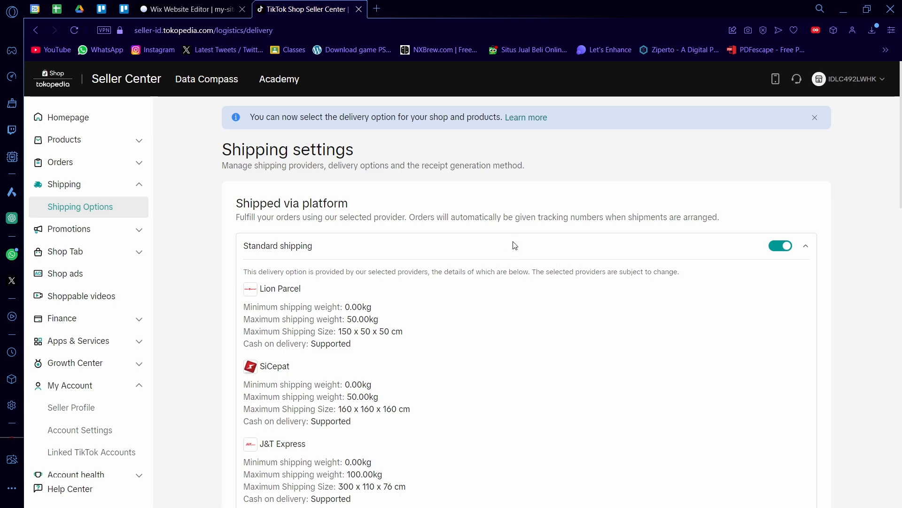
{"action": "scroll", "coordinate": [373, 272], "scroll_direction": "down", "scroll_amount": 5}
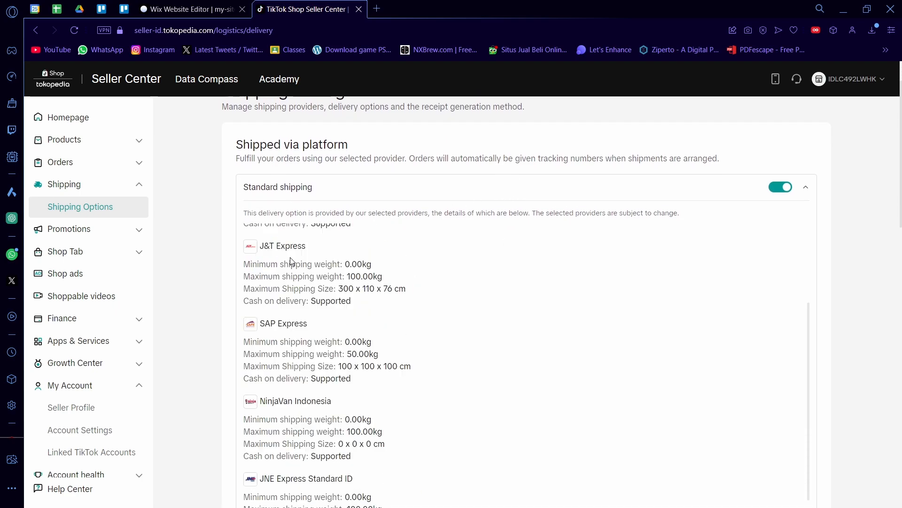
{"action": "scroll", "coordinate": [469, 241], "scroll_direction": "up", "scroll_amount": 5}
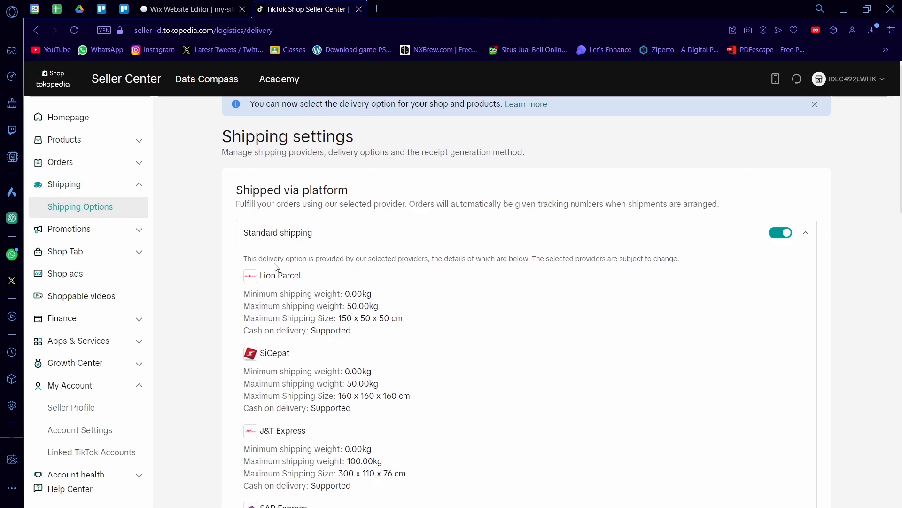
- Collapse the Standard shipping, Economy and Cargo sections to view the available delivery options, and expand all three again
{"action": "left_click", "coordinate": [805, 252]}
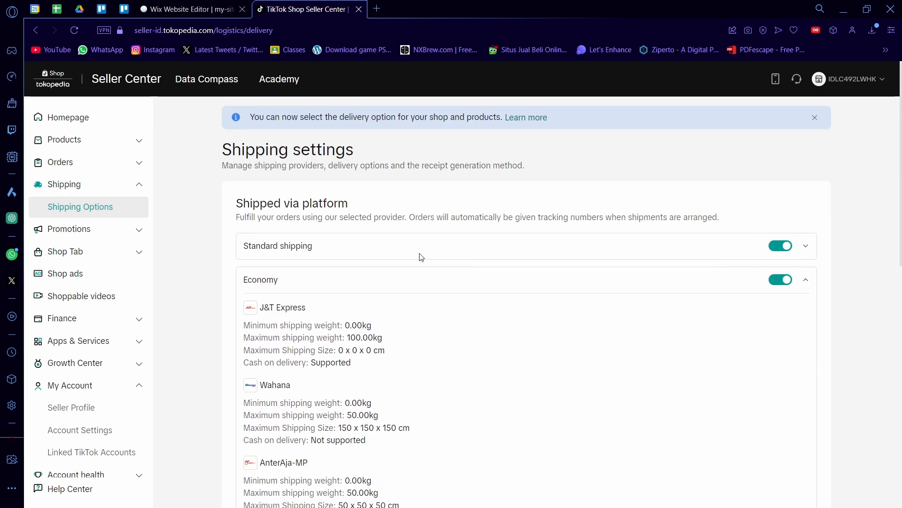
{"action": "left_click", "coordinate": [808, 285]}
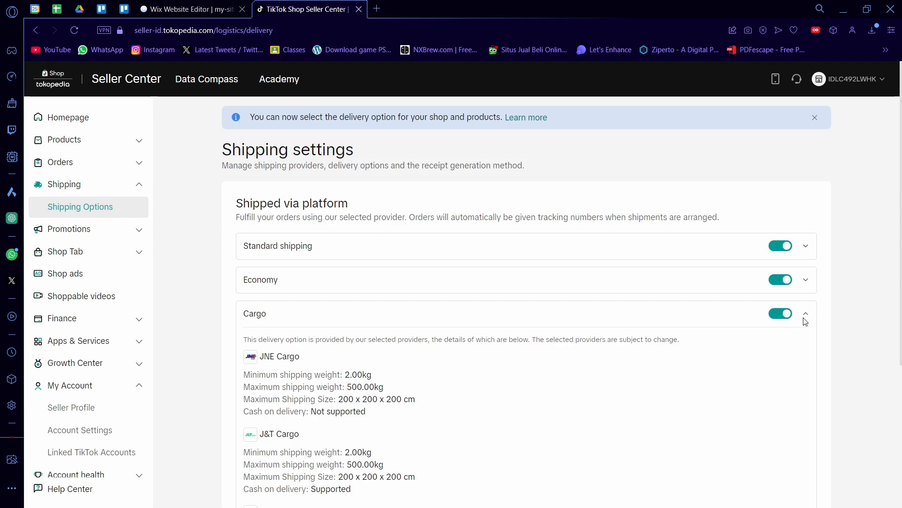
{"action": "left_click", "coordinate": [807, 314]}
{"action": "left_click", "coordinate": [806, 314]}
{"action": "left_click", "coordinate": [806, 282]}
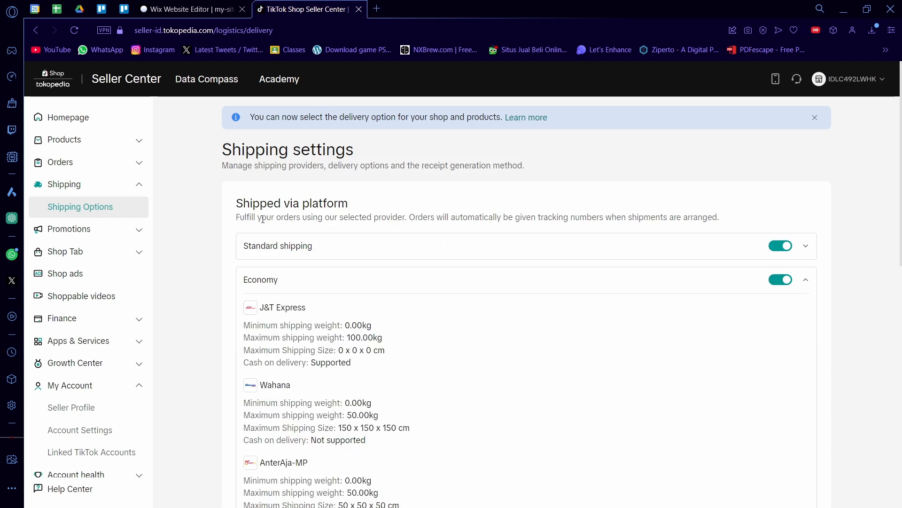
{"action": "left_click", "coordinate": [806, 248]}
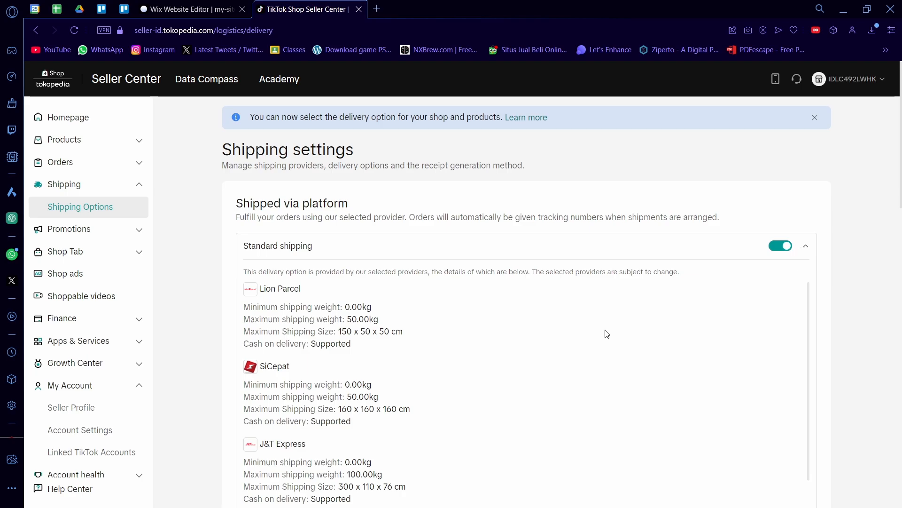
- View the turn-off confirmation for Standard shipping without disabling it, and review the provider limits under the delivery options
{"action": "left_click", "coordinate": [780, 246]}
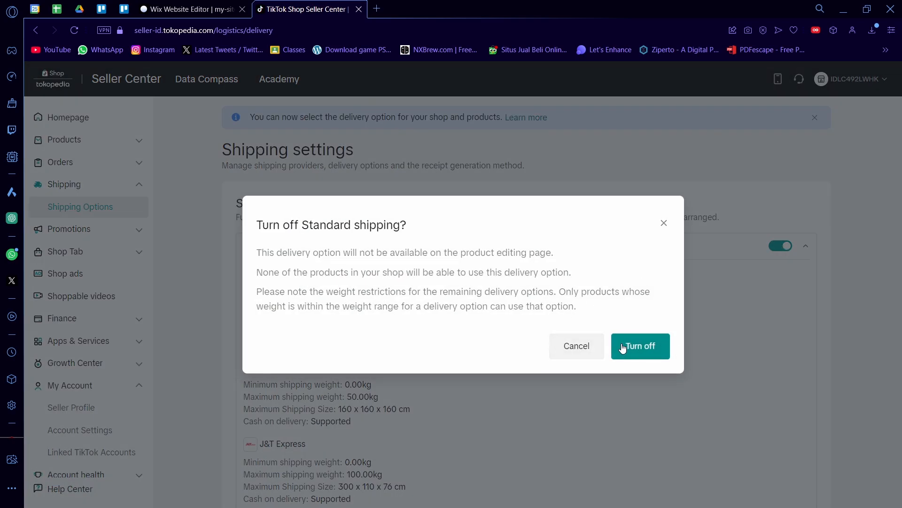
{"action": "left_click", "coordinate": [577, 345]}
{"action": "scroll", "coordinate": [356, 339], "scroll_direction": "down", "scroll_amount": 3}
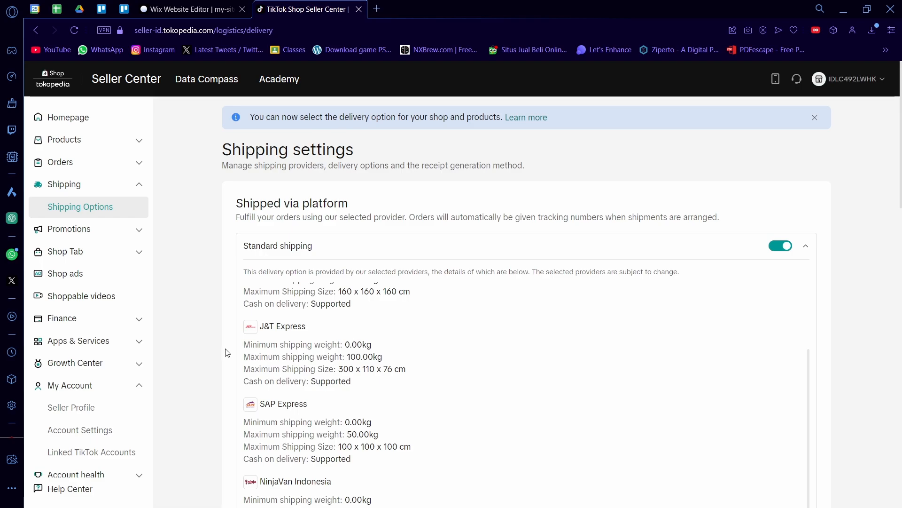
{"action": "scroll", "coordinate": [227, 353], "scroll_direction": "down", "scroll_amount": 15}
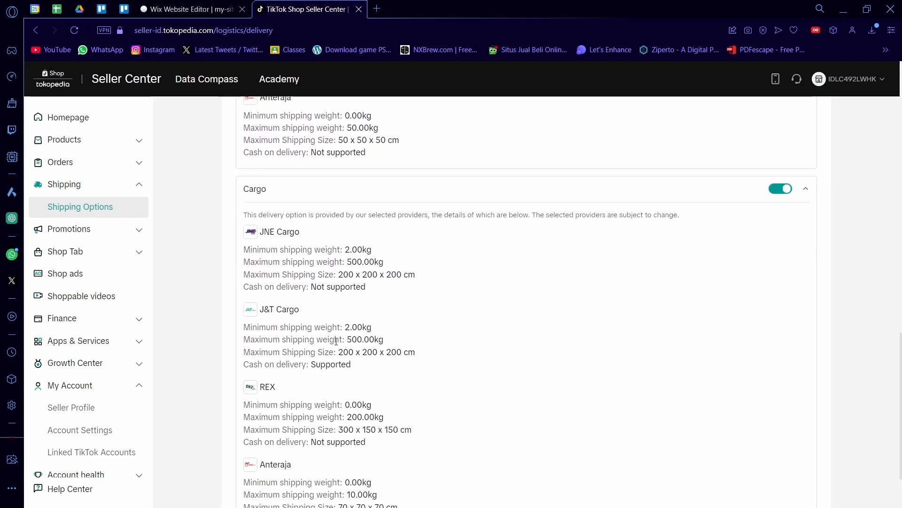
{"action": "scroll", "coordinate": [288, 346], "scroll_direction": "up", "scroll_amount": 15}
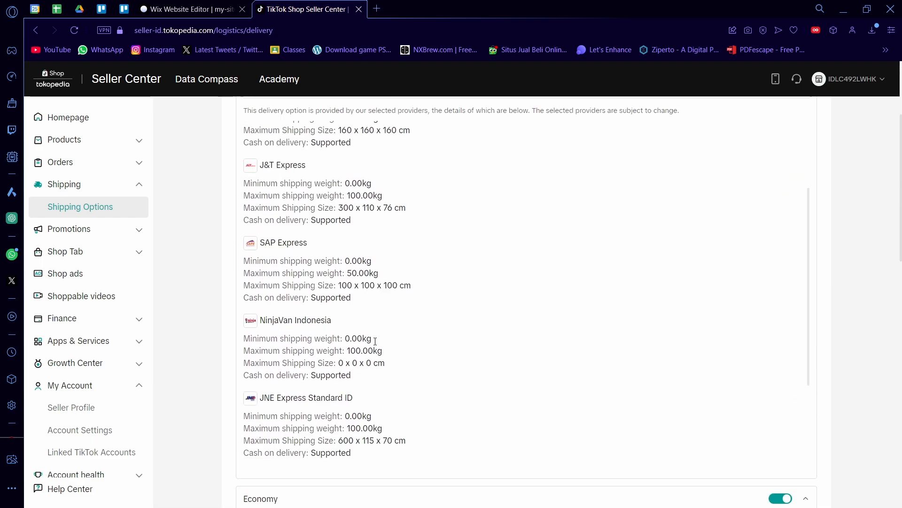